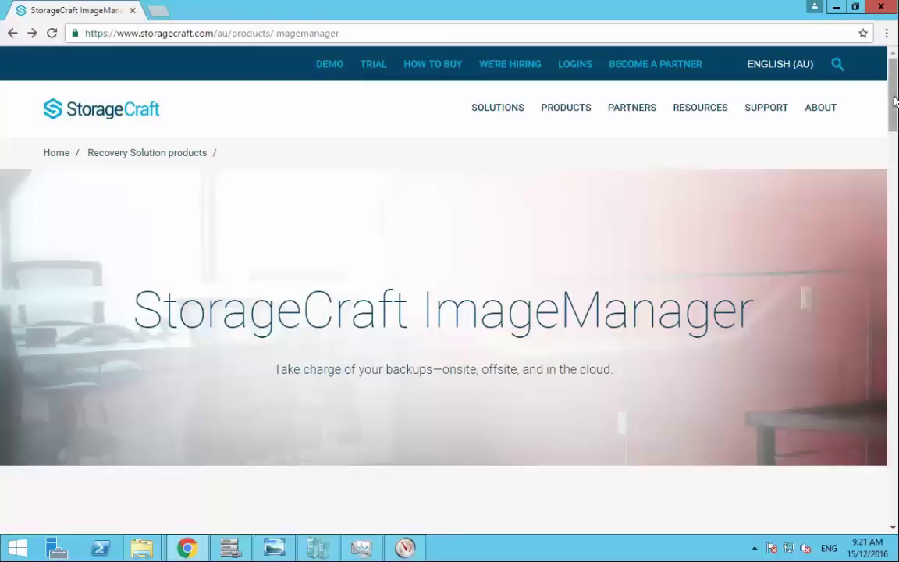
# Scroll the ImageManager product page down to the Image Verification and Advanced Image Verification features.
pyautogui.moveTo(894, 136); pyautogui.dragTo(888, 259)
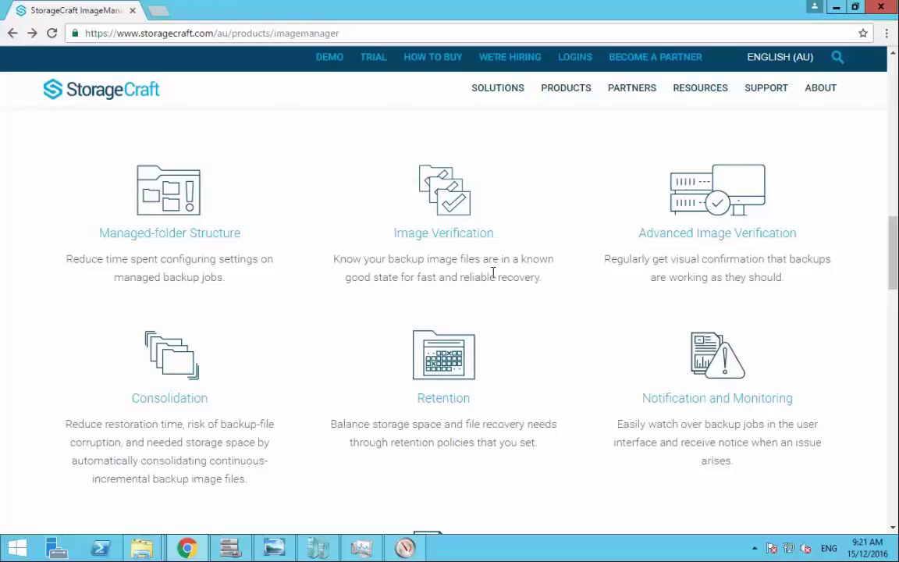
# Open the Verification tab in the Server03 managed folder's Properties.
pyautogui.click(228, 550)
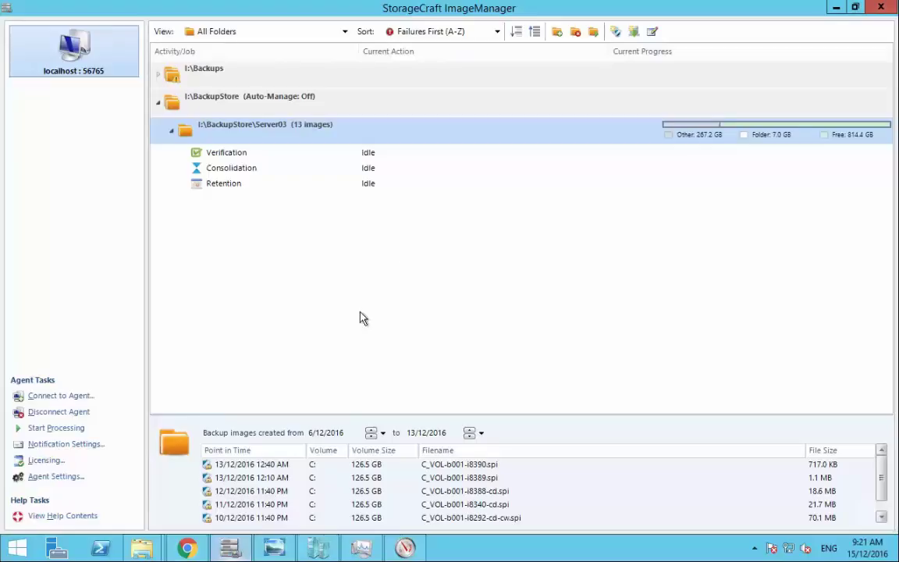
pyautogui.rightClick(272, 130)
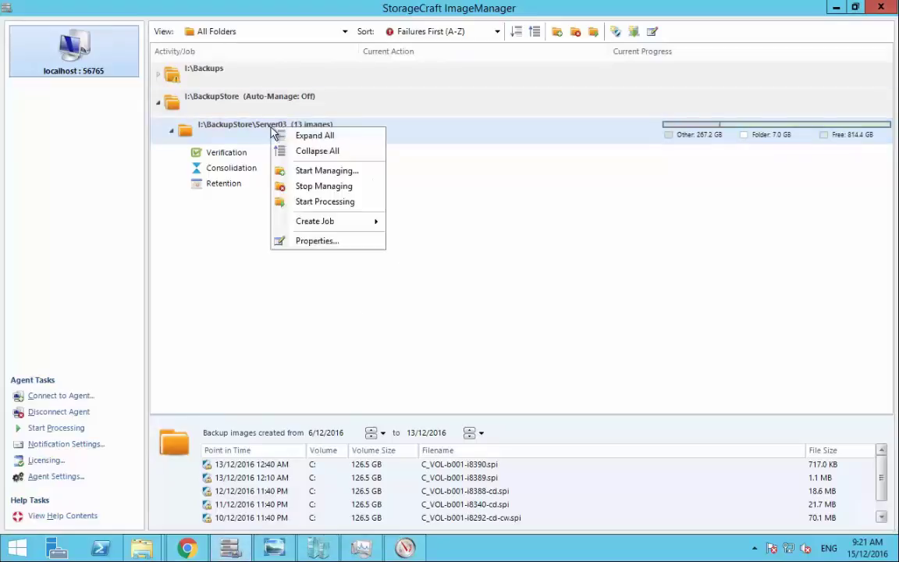
pyautogui.click(332, 243)
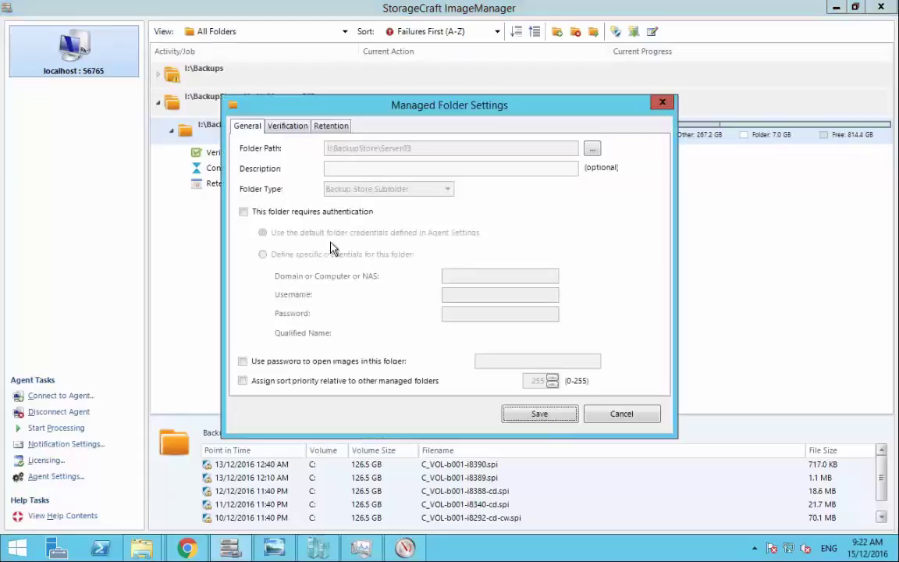
pyautogui.click(301, 131)
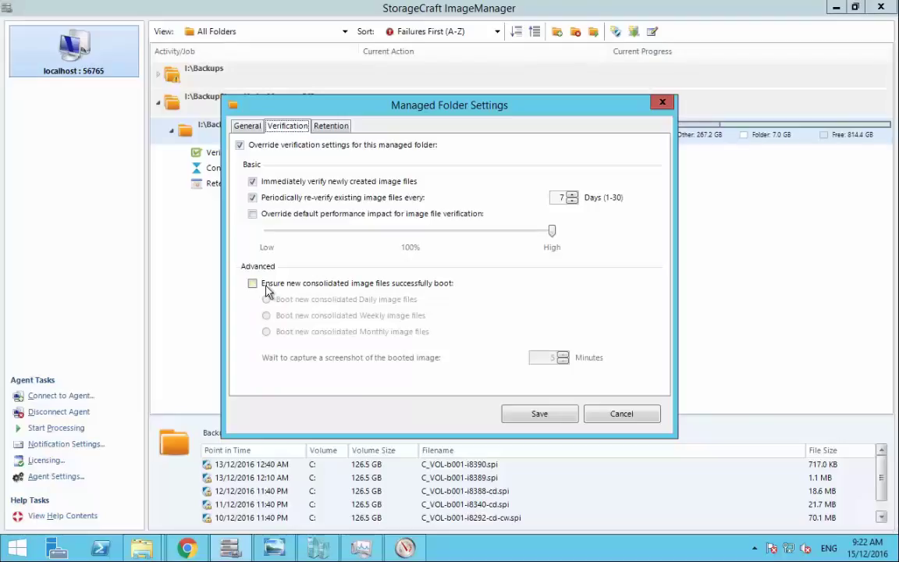
# Enable boot checks for new consolidated Daily images, accept the hypervisor warning, and save.
pyautogui.click(265, 286)
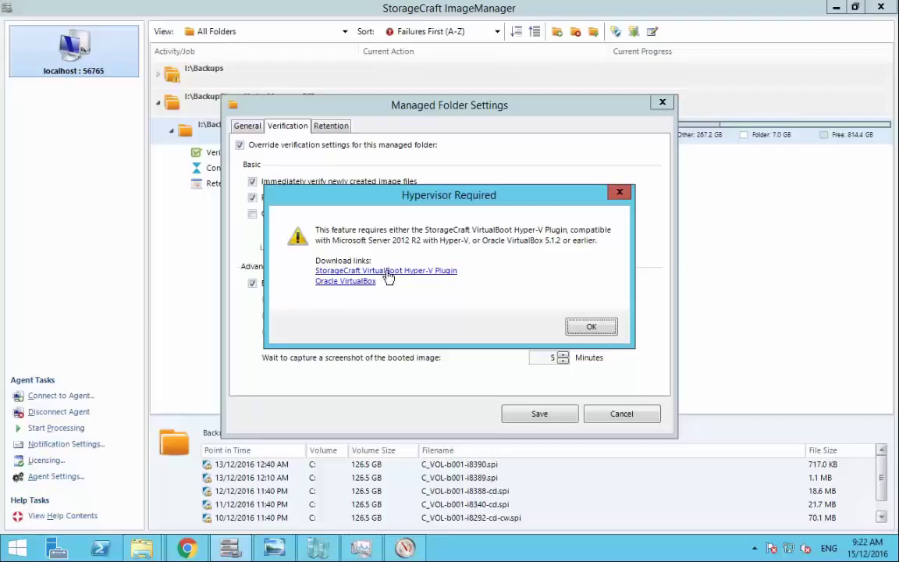
pyautogui.click(592, 327)
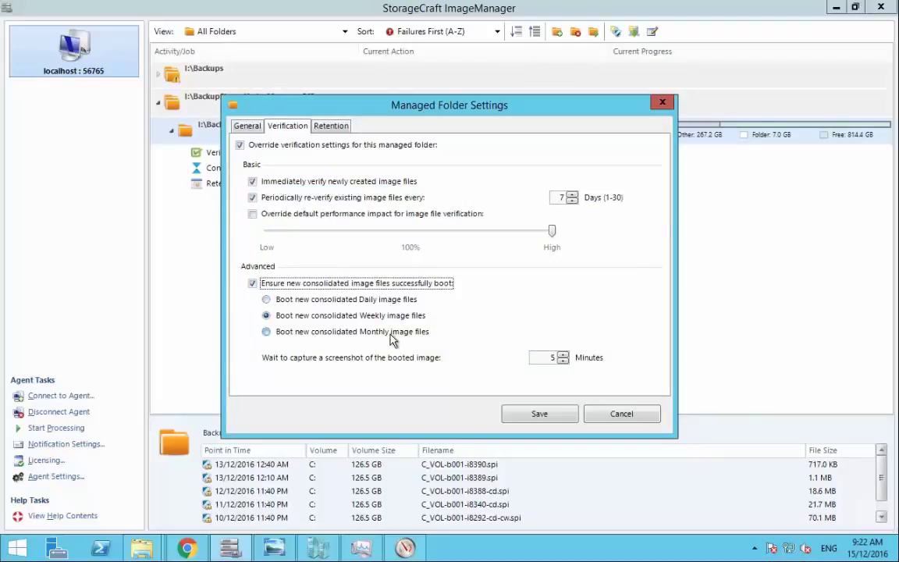
pyautogui.click(395, 301)
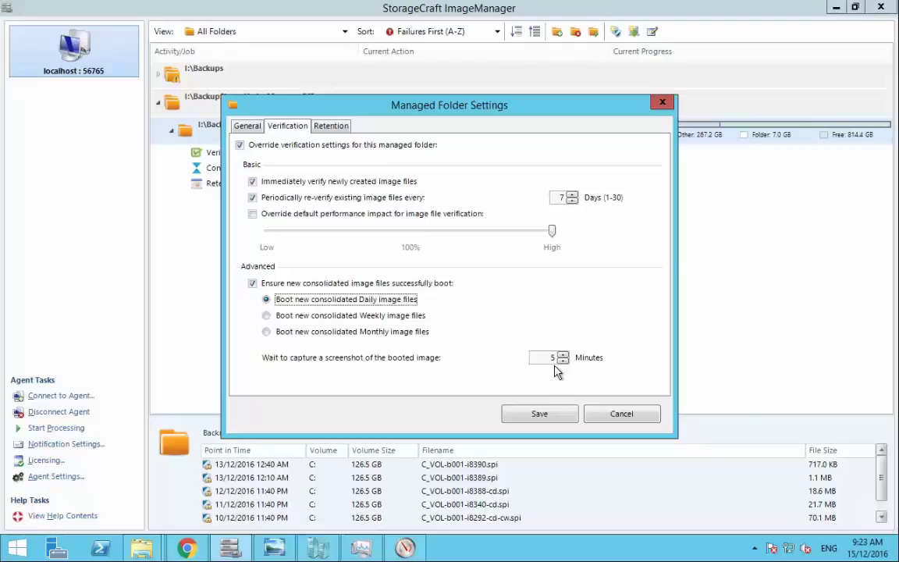
pyautogui.click(552, 416)
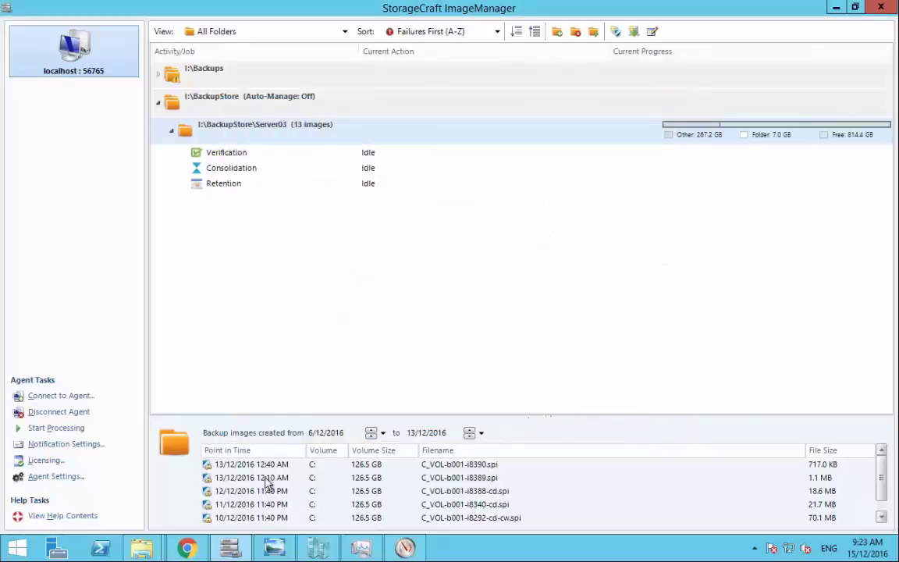
# Go to SUPPORT > Software-Downloads/Updates and scroll down to the VirtualBoot Hyper-V Plugin 1.0.8 download.
pyautogui.click(188, 548)
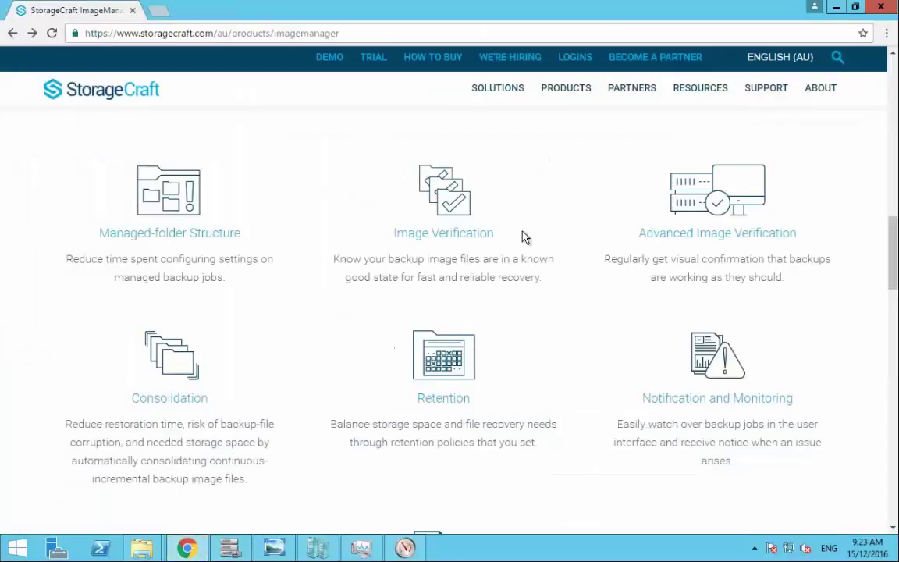
pyautogui.moveTo(766, 92)
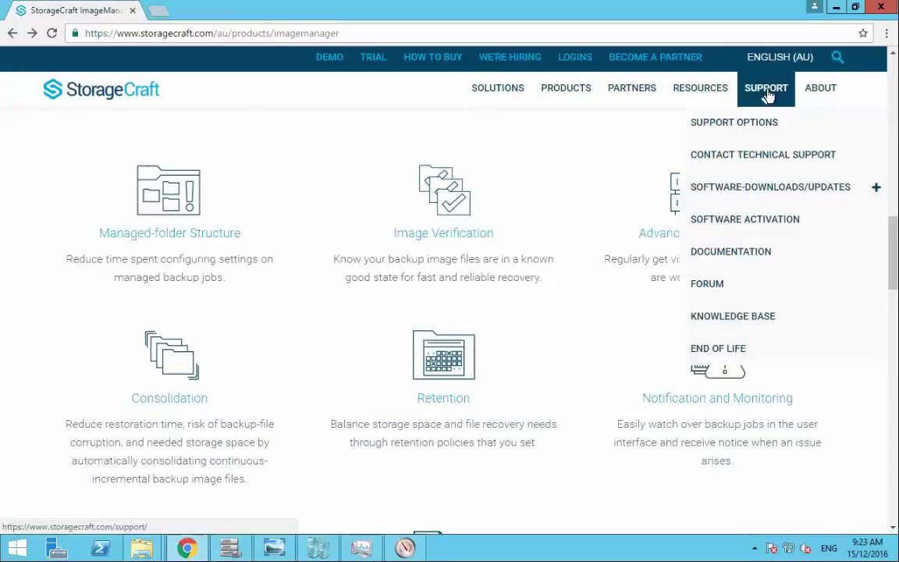
pyautogui.click(758, 187)
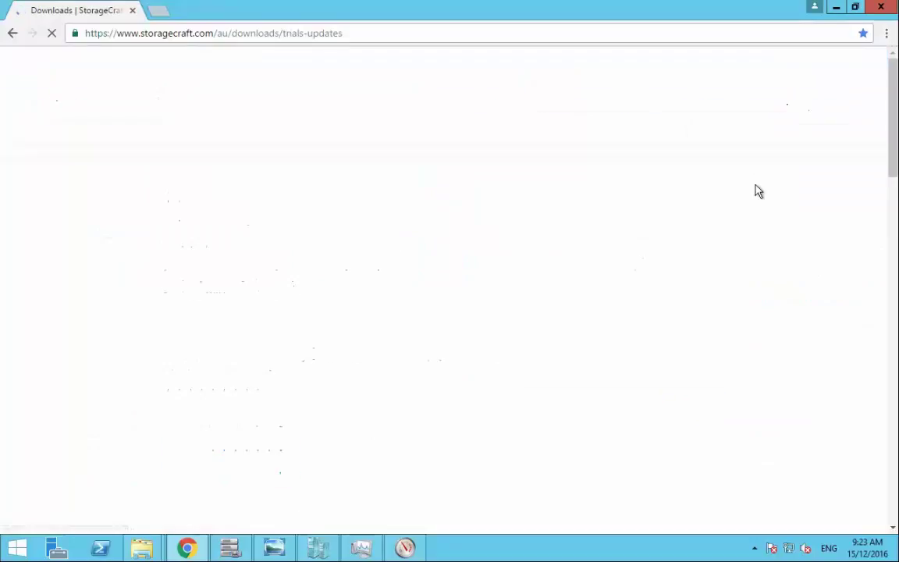
pyautogui.scroll(-2, 895, 174)
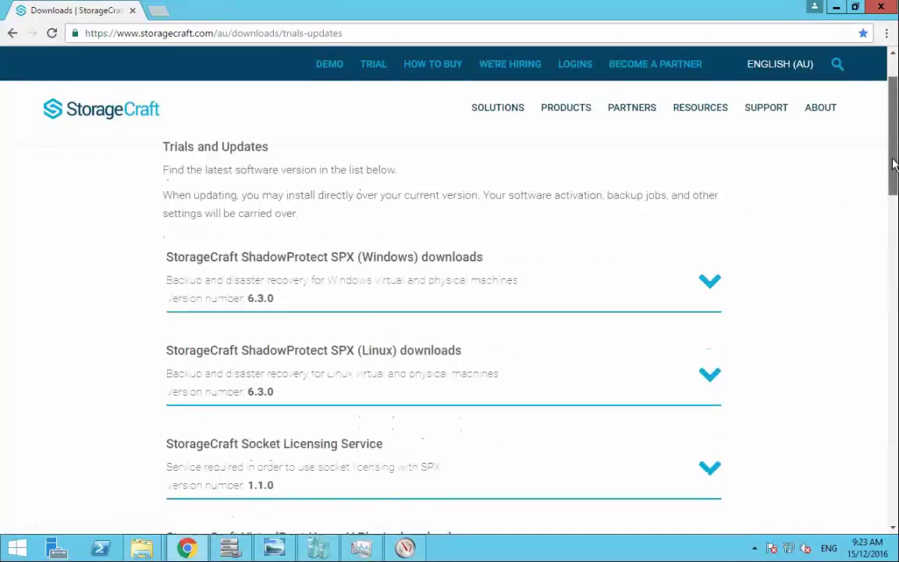
pyautogui.scroll(-2, 894, 175)
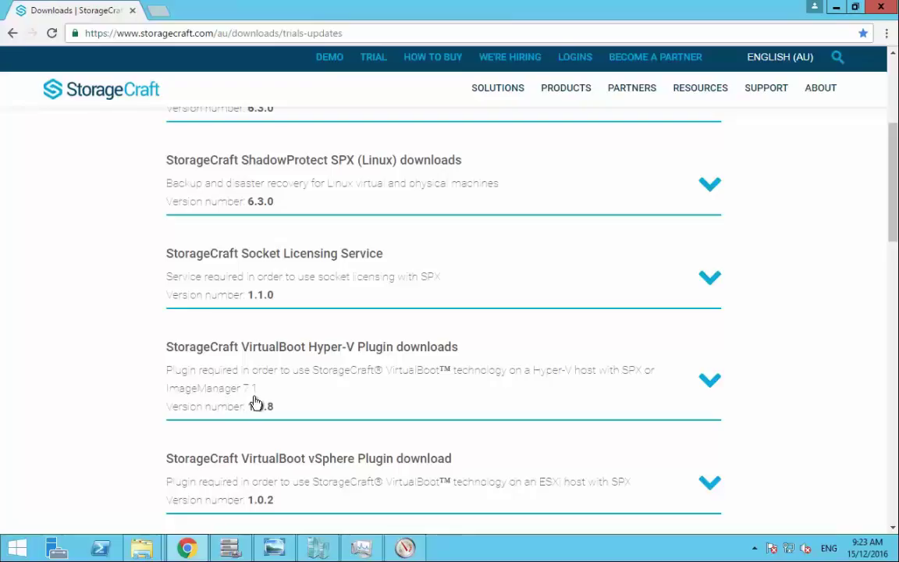
pyautogui.moveTo(892, 238); pyautogui.dragTo(890, 377)
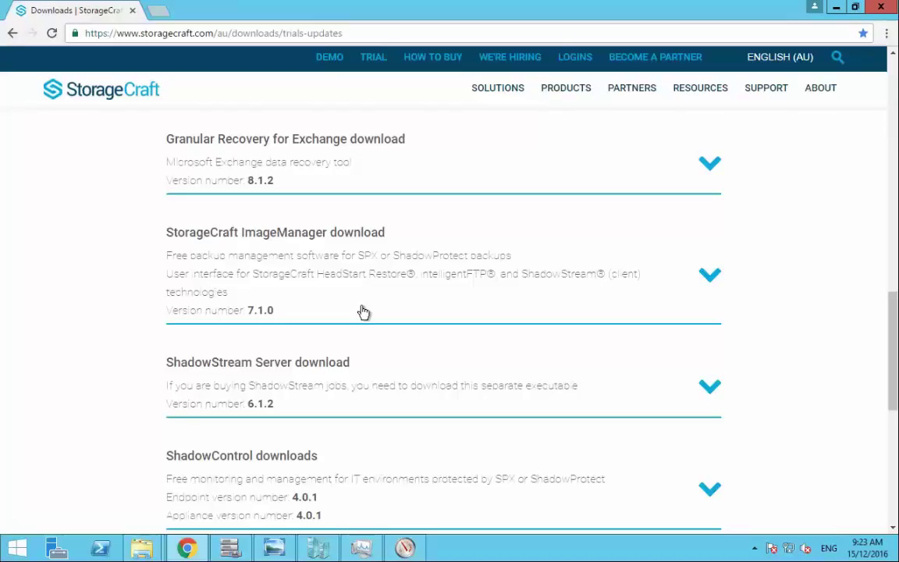
# Start processing now for I:\BackupStore\Server03 and acknowledge the queued daily processing message.
pyautogui.click(836, 7)
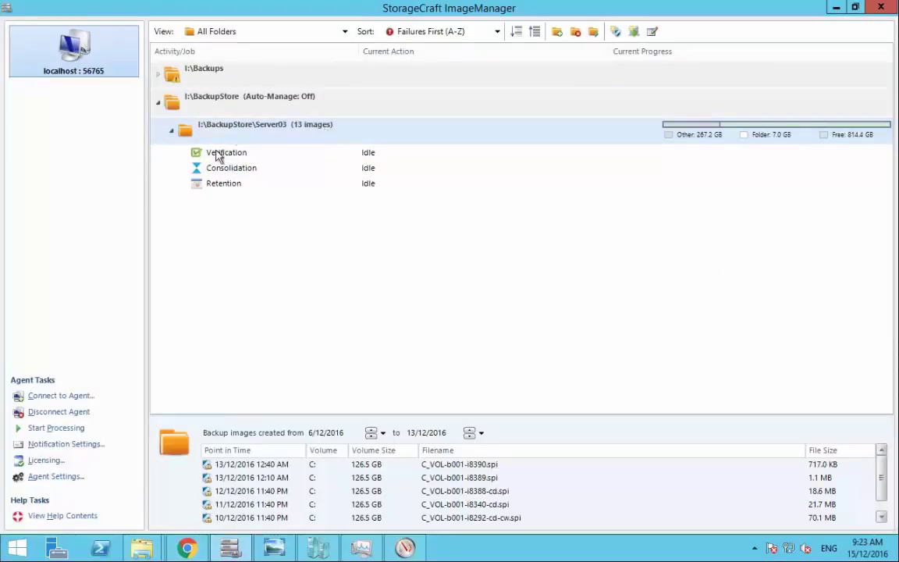
pyautogui.click(243, 126)
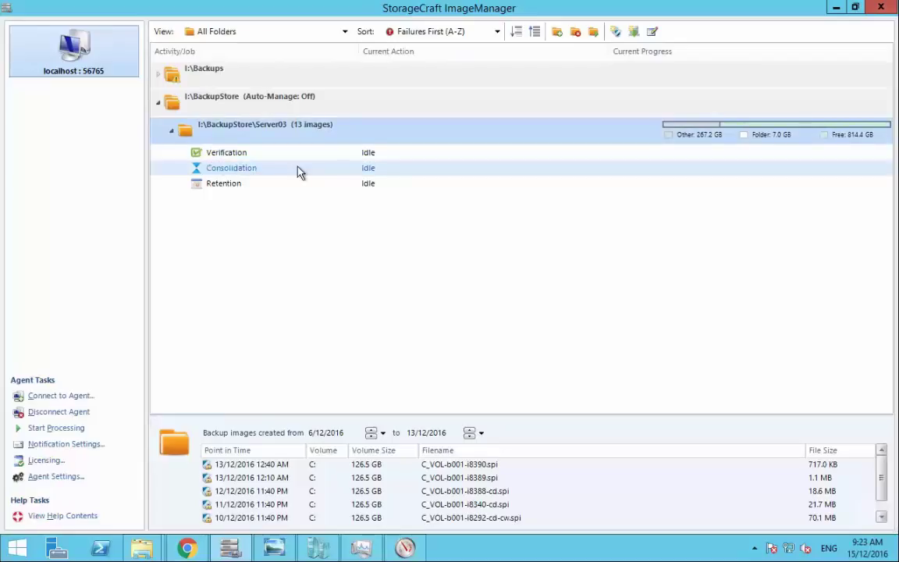
pyautogui.click(67, 429)
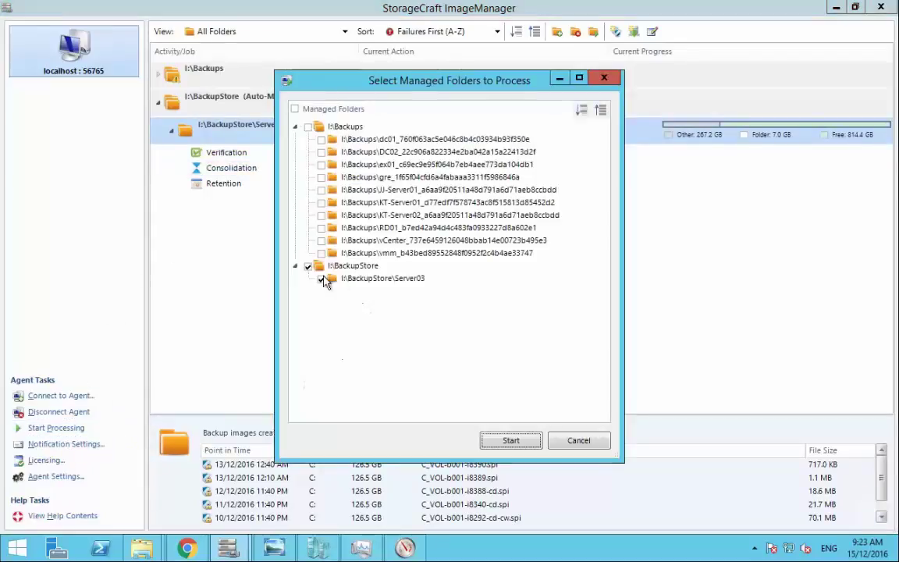
pyautogui.click(511, 442)
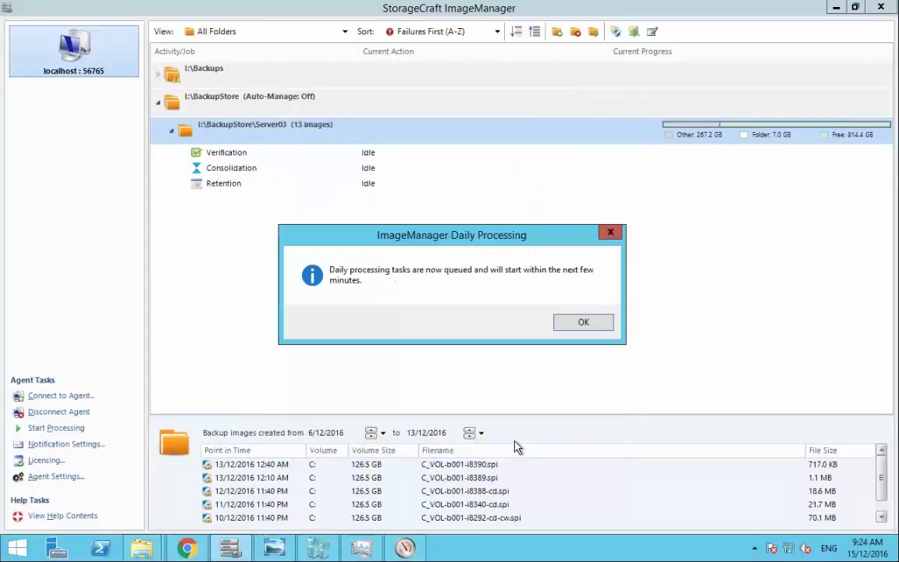
pyautogui.click(590, 327)
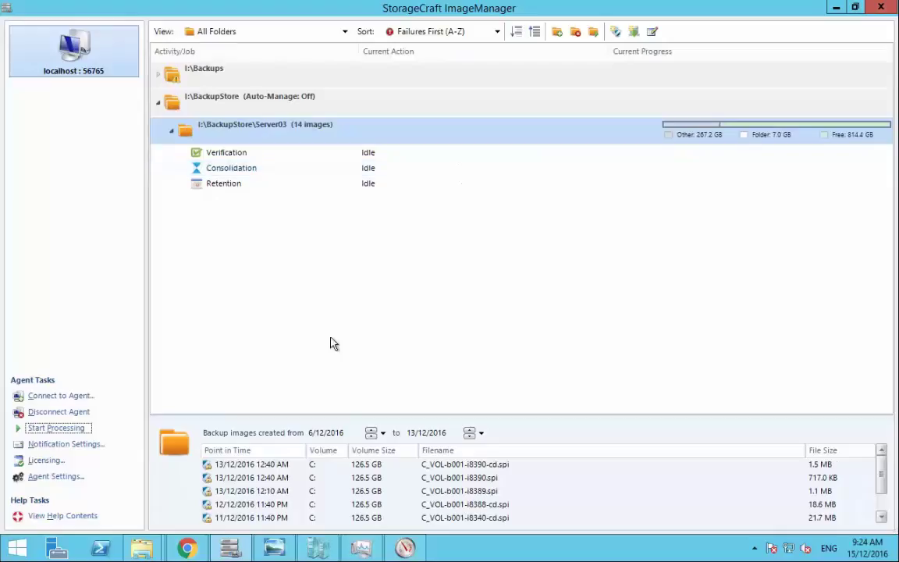
# Move Hyper-V Manager aside and select C_VOL-b001-i8390-cd_VirtualBoot_VM in the Server03 folder.
pyautogui.click(324, 550)
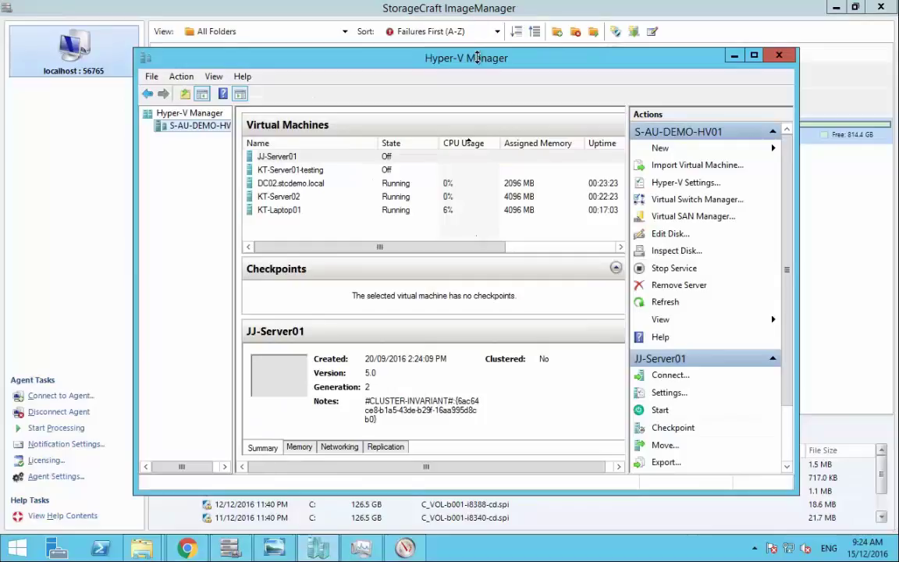
pyautogui.moveTo(468, 100); pyautogui.dragTo(339, 22)
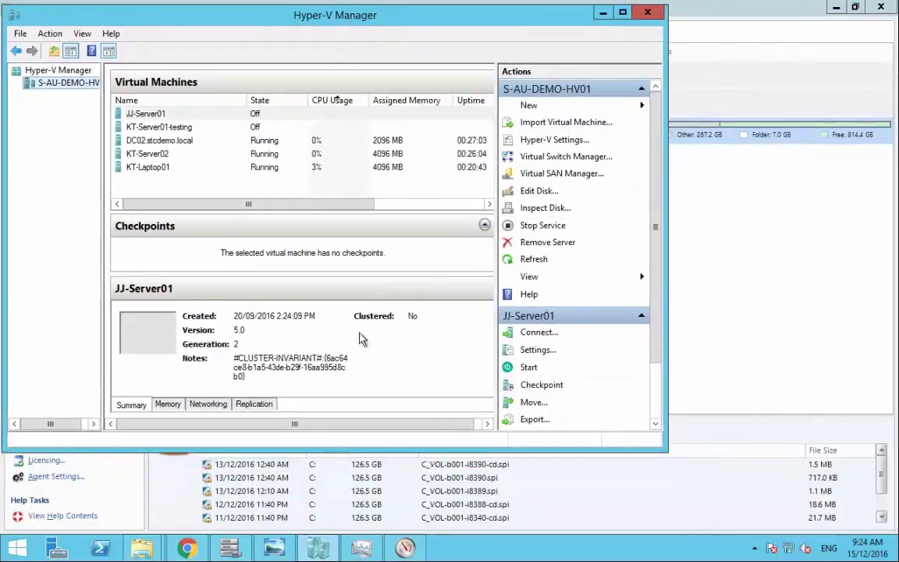
pyautogui.moveTo(140, 531)
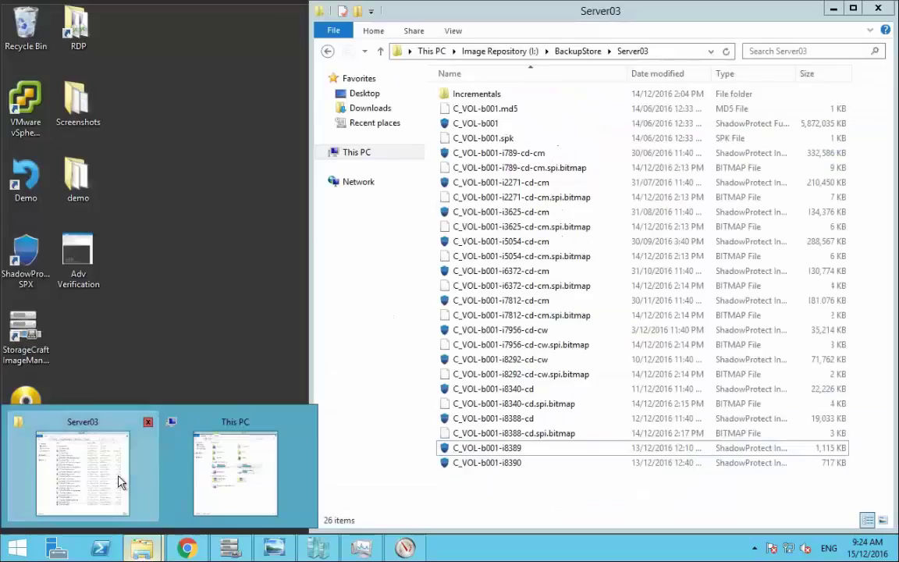
pyautogui.click(121, 480)
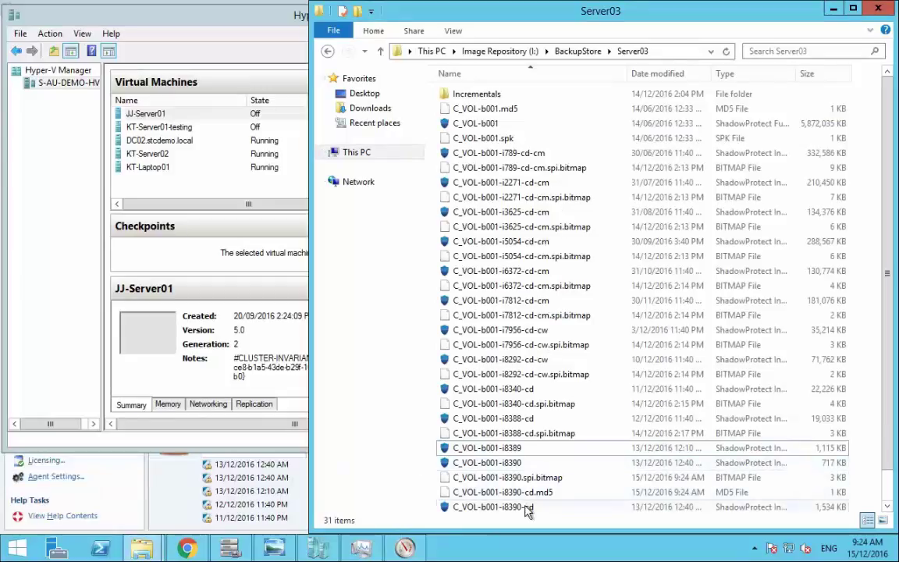
pyautogui.click(476, 507)
pyautogui.scroll(-1, 662, 482)
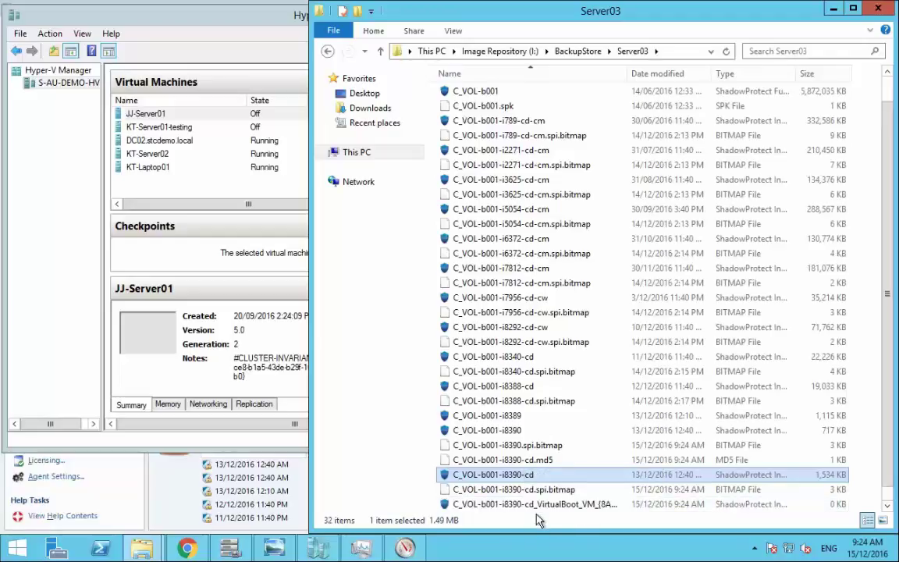
pyautogui.click(577, 506)
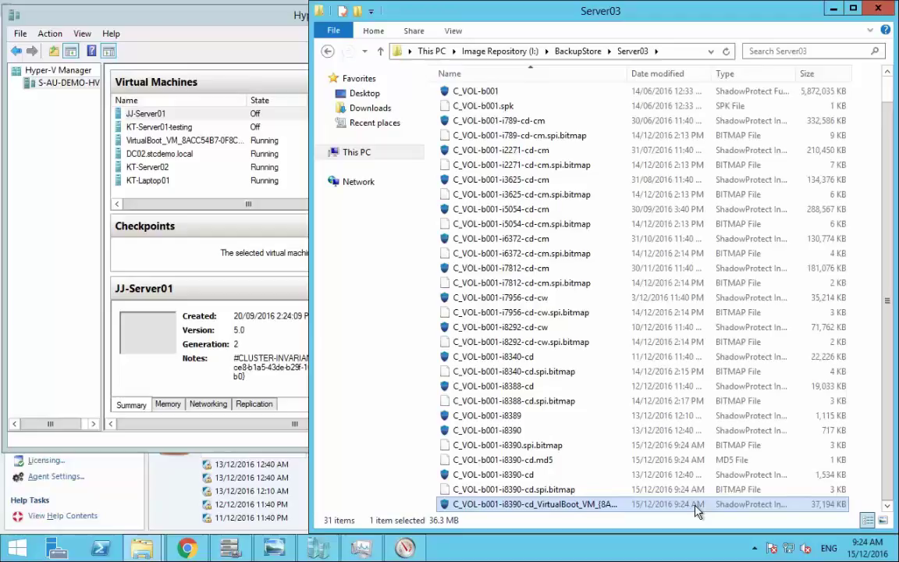
# Select the running VirtualBoot VM in Hyper-V Manager to show its details and VirtualbootSnapshot checkpoint.
pyautogui.click(277, 35)
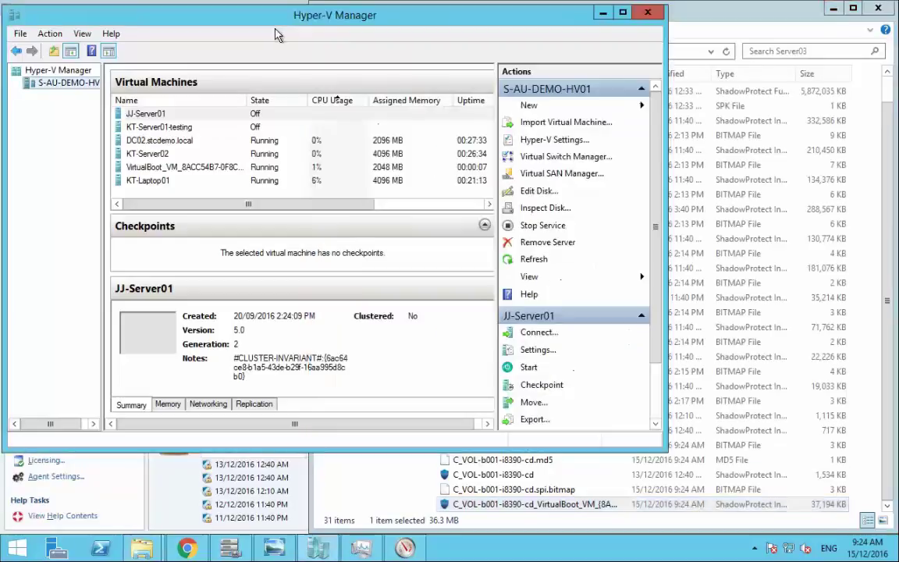
pyautogui.click(196, 167)
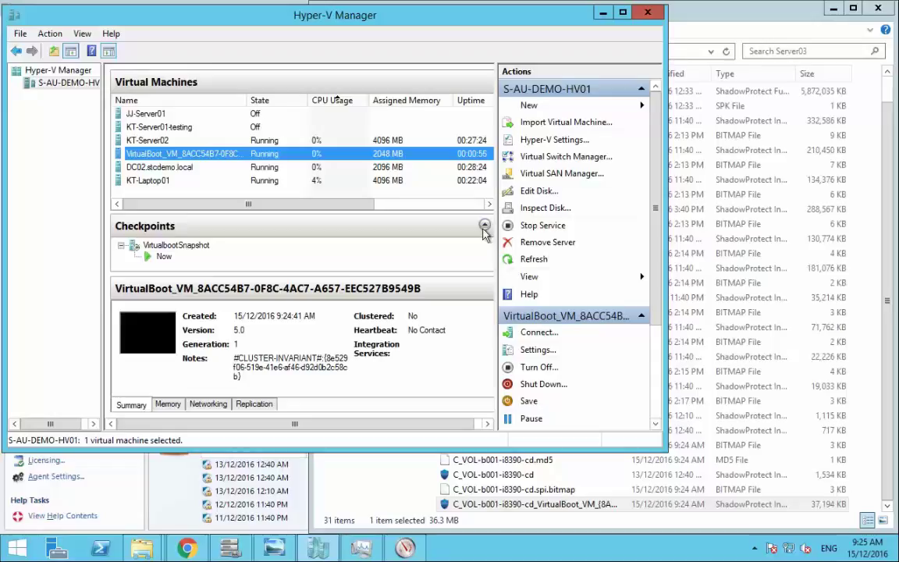
pyautogui.click(278, 545)
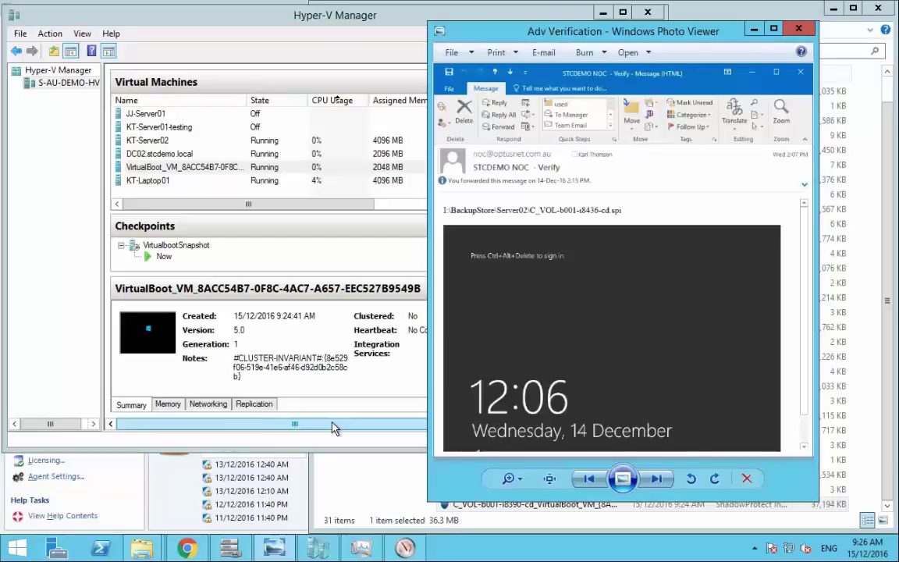
# Review Server03's notification Email Setup, then close the dialog without changes.
pyautogui.click(194, 493)
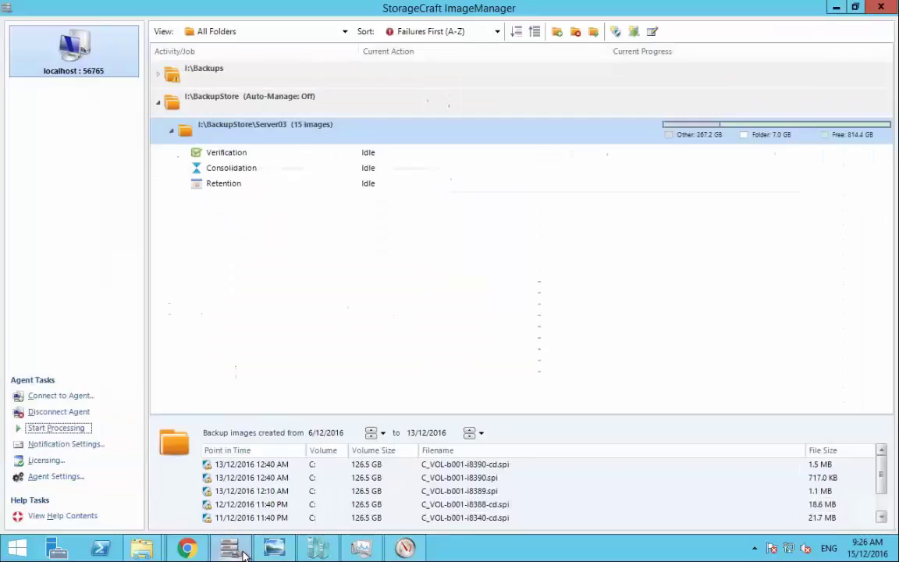
pyautogui.click(287, 132)
pyautogui.click(88, 445)
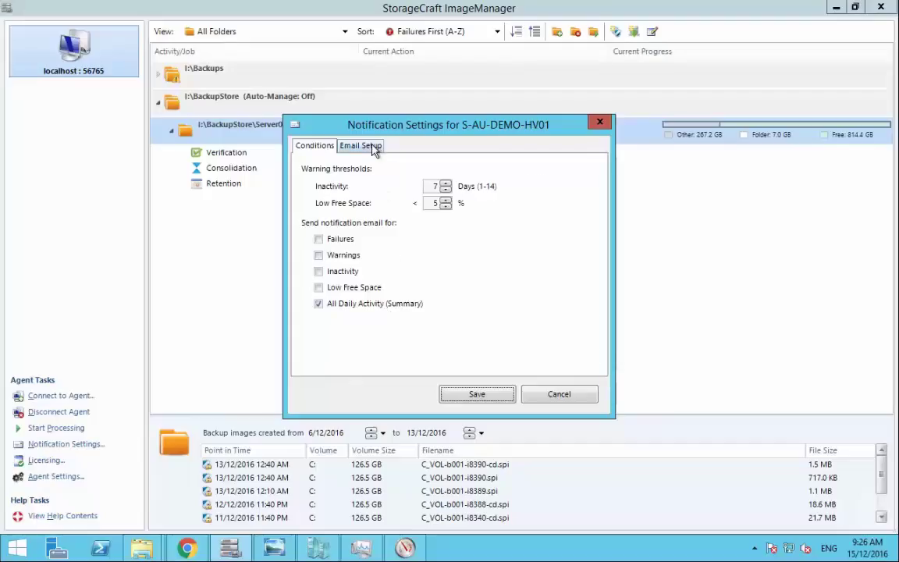
pyautogui.click(360, 145)
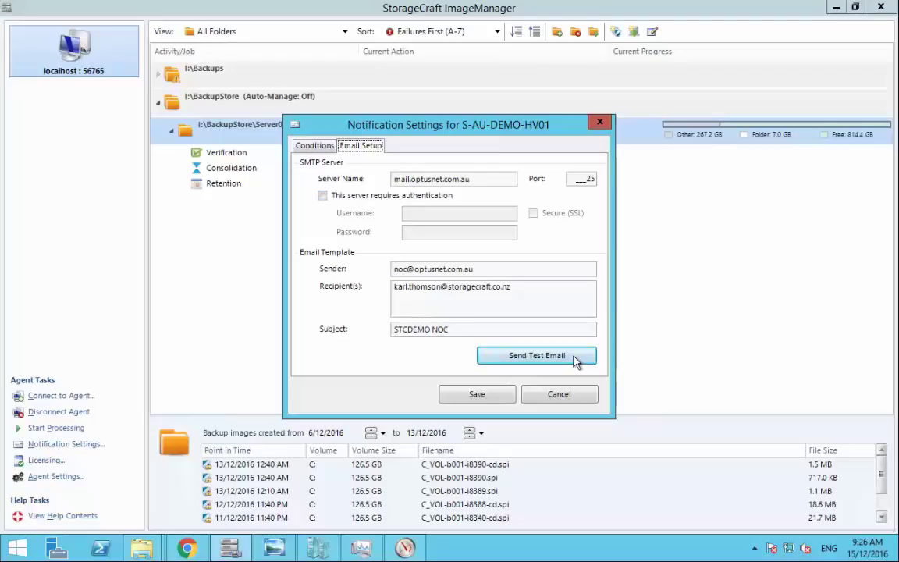
pyautogui.press('Escape')
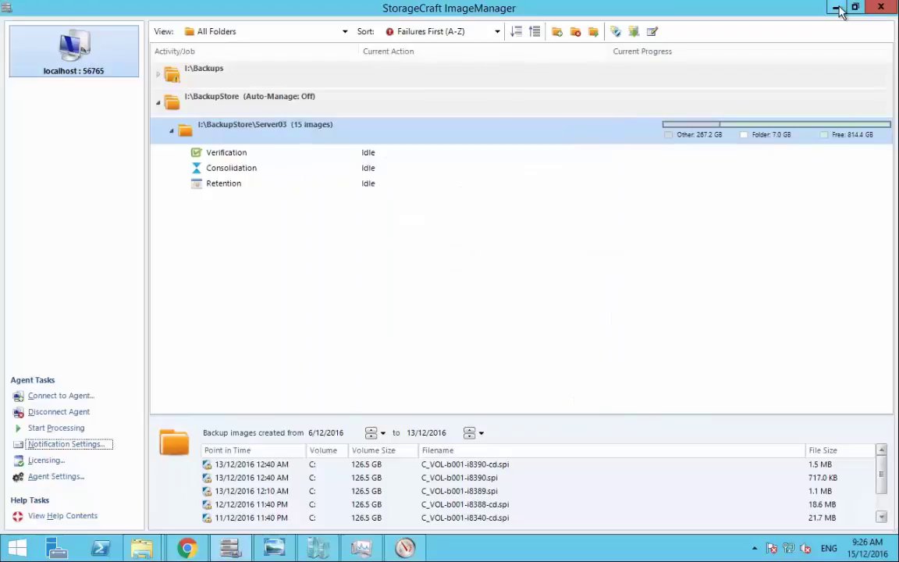
pyautogui.click(836, 7)
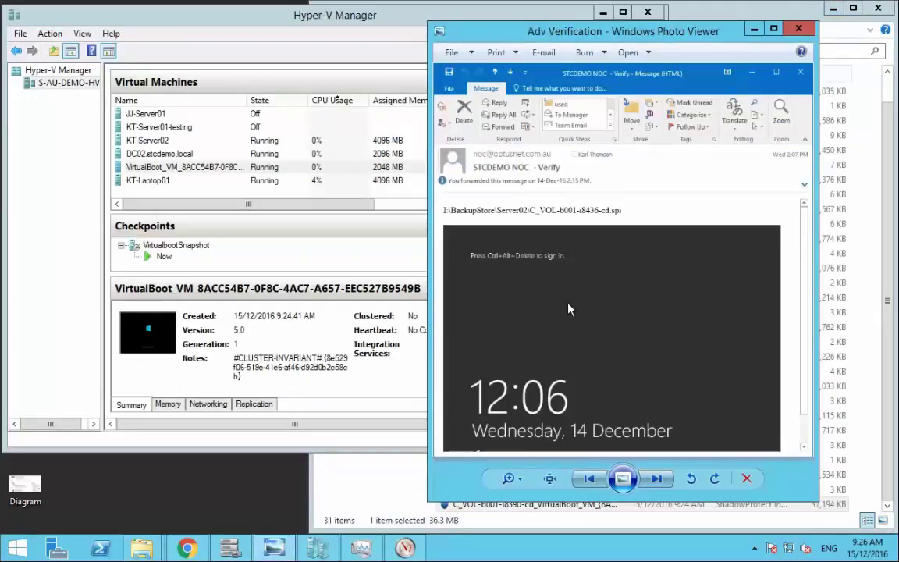